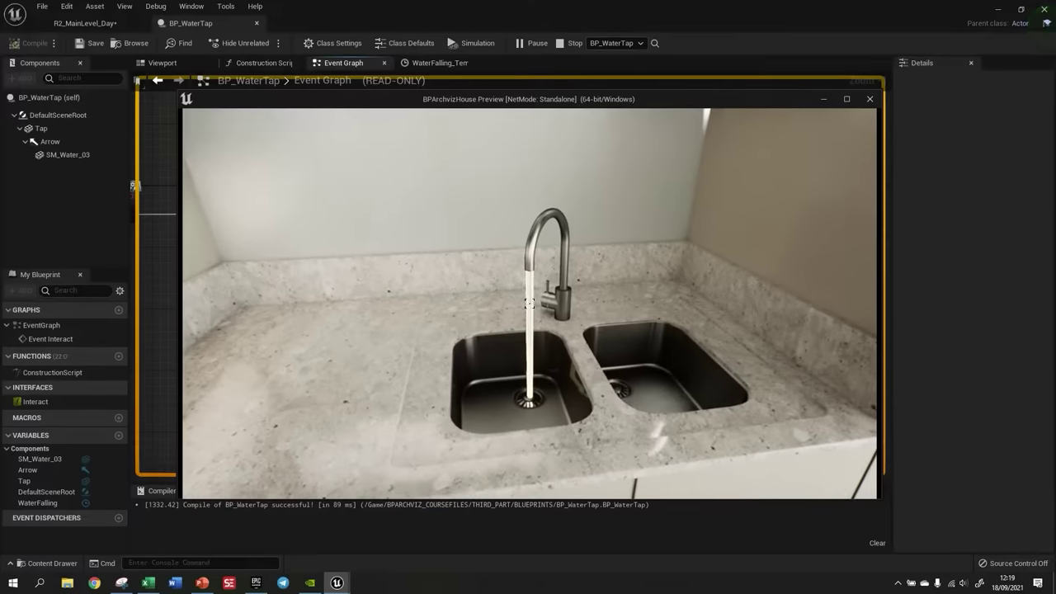
# Step: Stop the tap water, switch off the right-hand TV, and show the control instructions
pyautogui.press('e')
pyautogui.press('s')
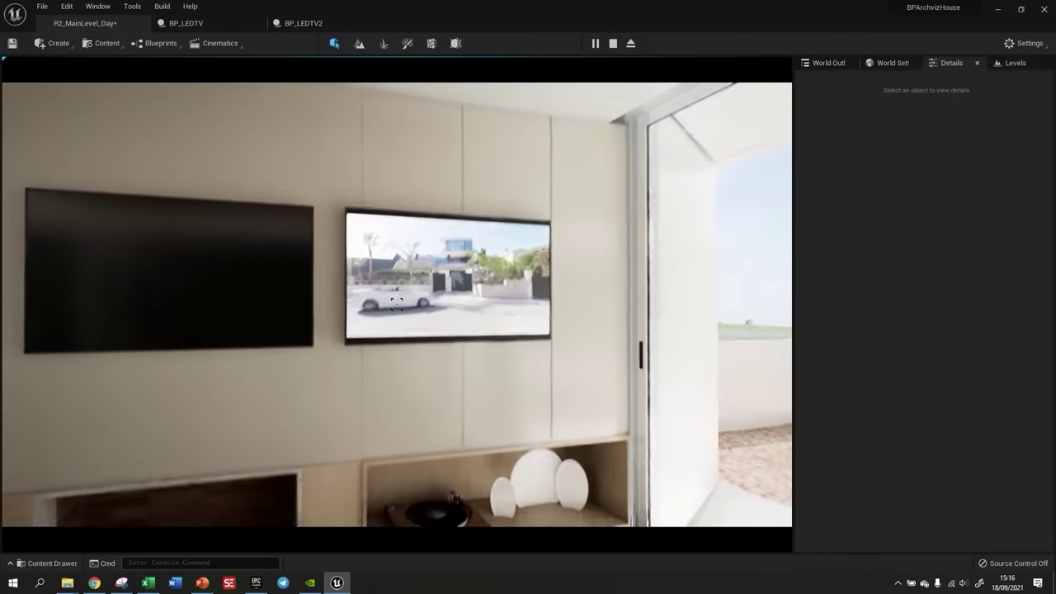
pyautogui.press('e')
pyautogui.press('e')
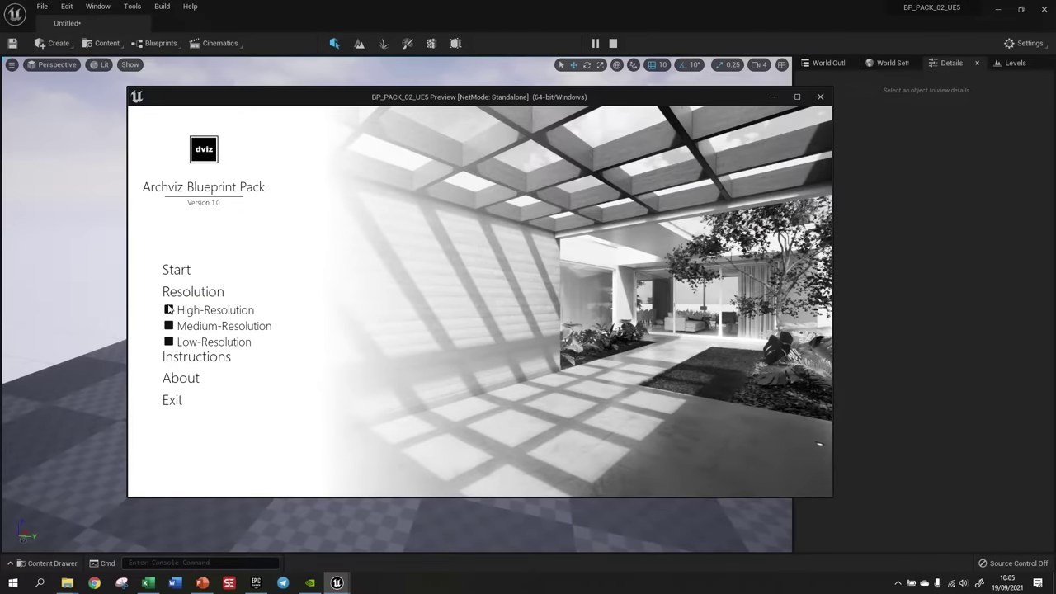
pyautogui.click(266, 355)
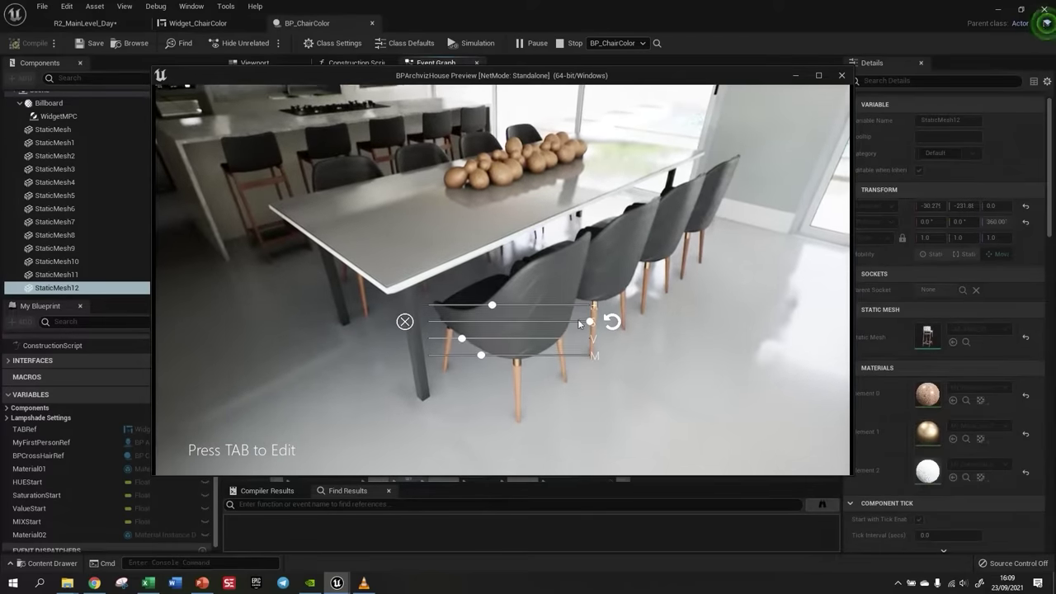
# Step: Shift the chairs' hue toward beige and switch the room to its next variant
pyautogui.moveTo(492, 298); pyautogui.dragTo(538, 310)
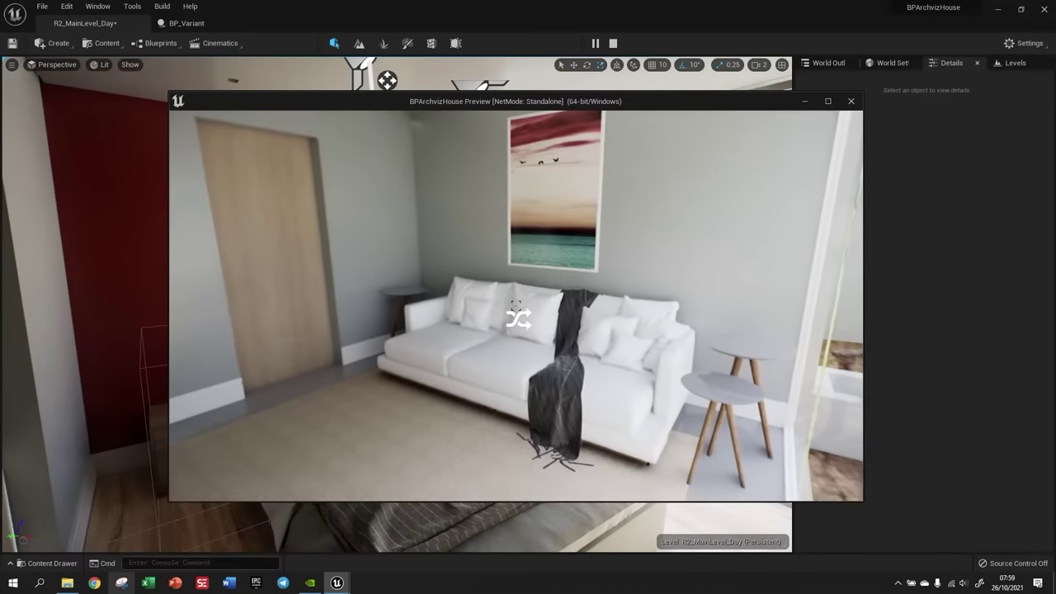
pyautogui.click(516, 322)
pyautogui.press('s')
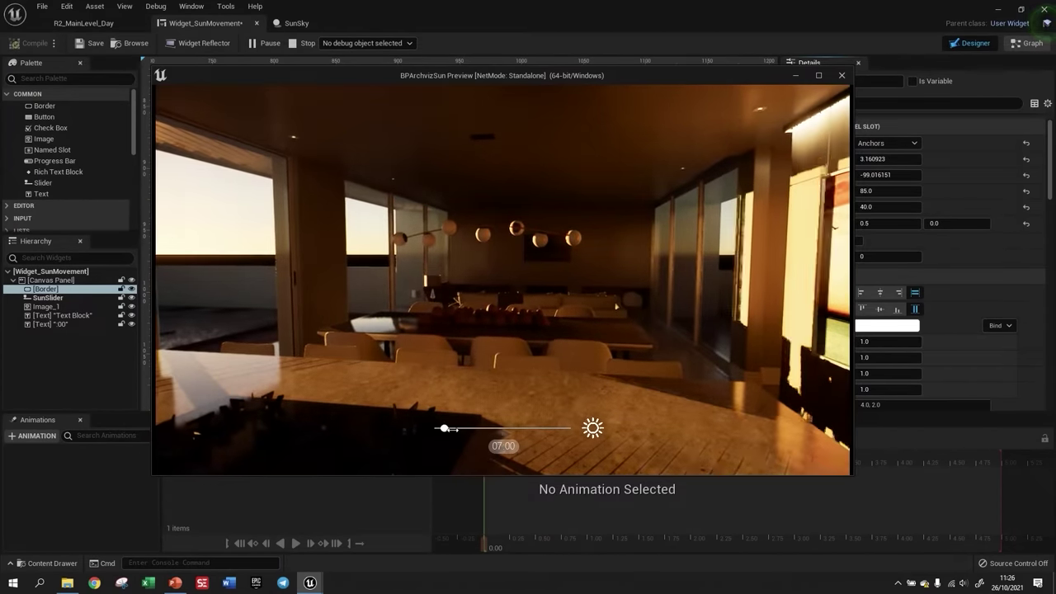
# Step: Move the sun from 07:00 to 09:00, then 18:00, and teleport to the hallway
pyautogui.moveTo(452, 429); pyautogui.dragTo(467, 430)
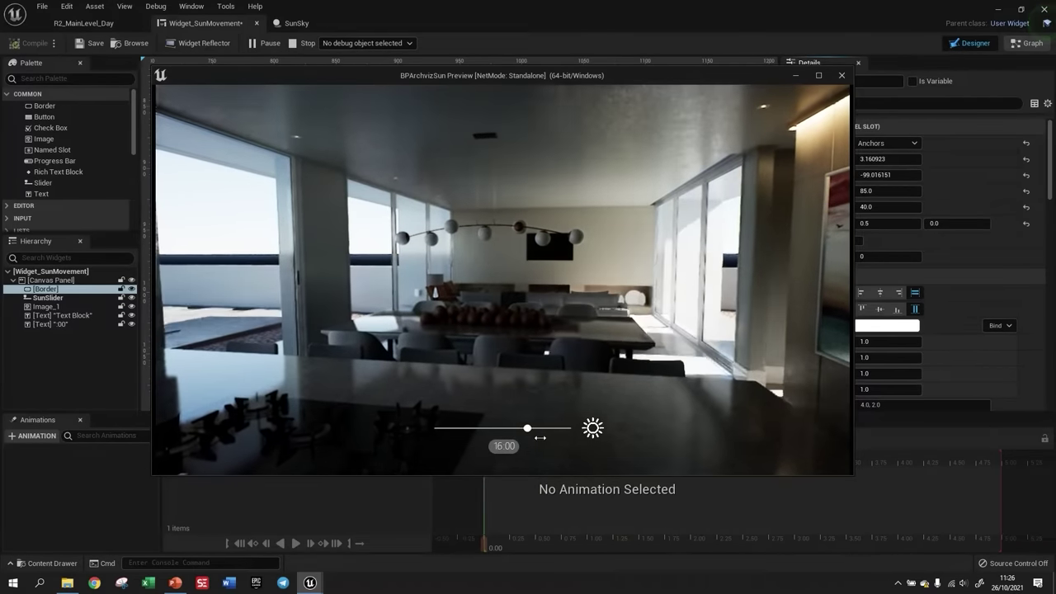
pyautogui.moveTo(558, 439); pyautogui.dragTo(559, 439)
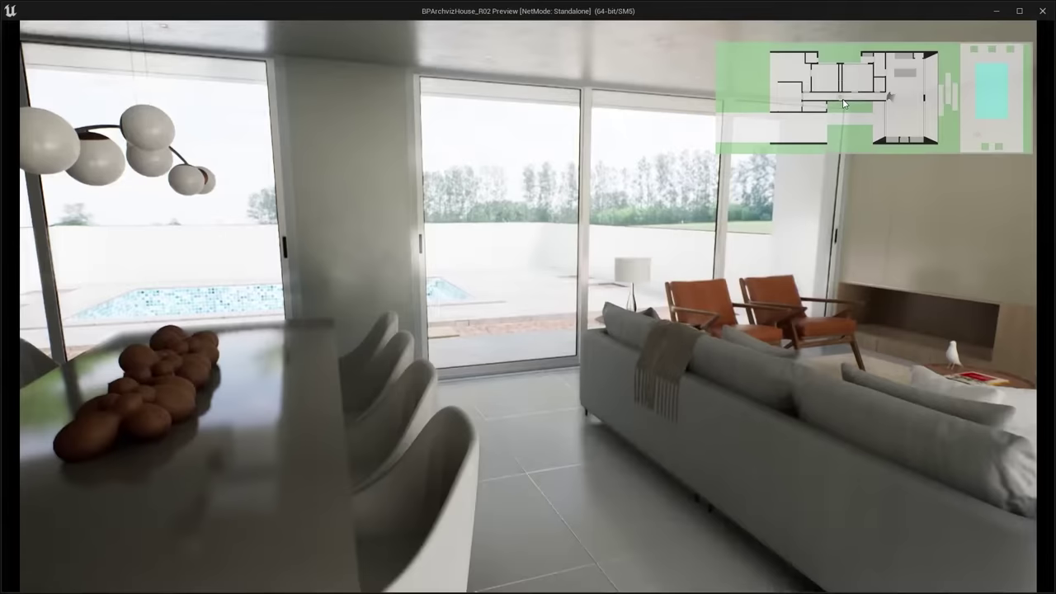
pyautogui.click(842, 101)
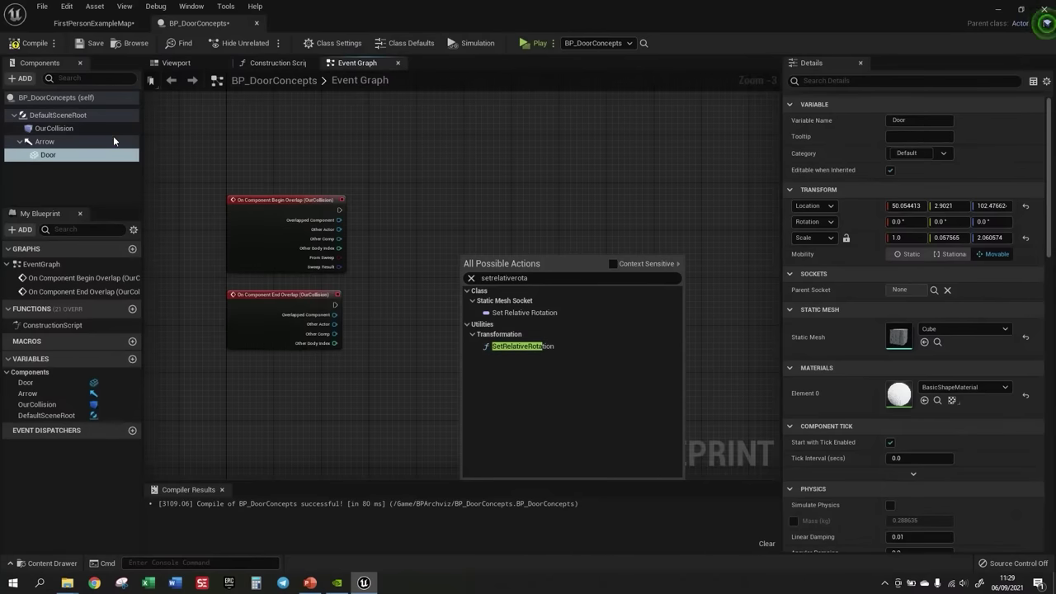
# Step: Add SetRelativeRotation to the door graph and check the Door and Arrow components
pyautogui.click(528, 347)
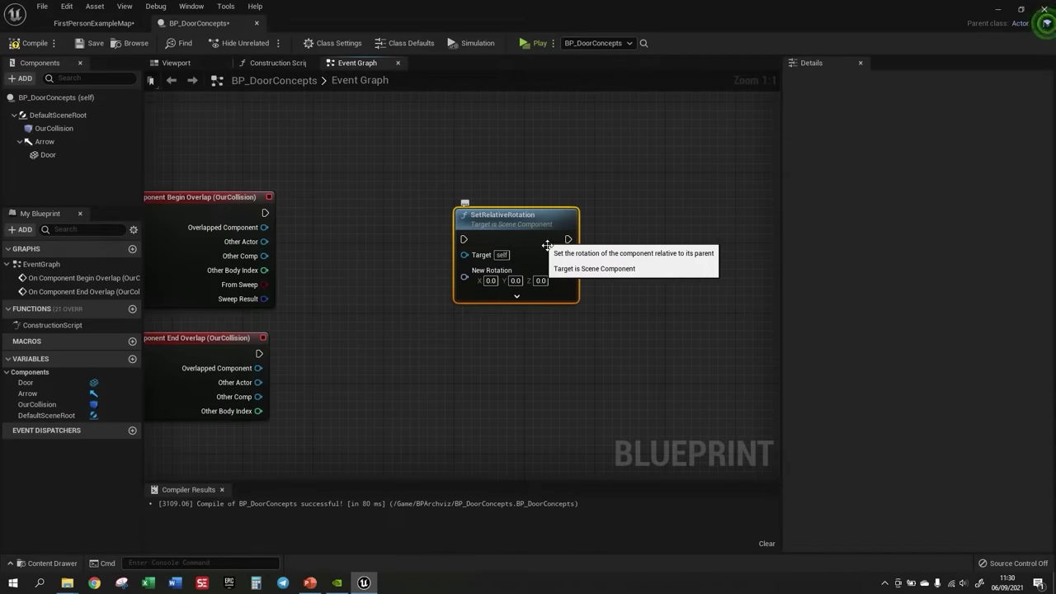
pyautogui.click(175, 63)
pyautogui.click(44, 141)
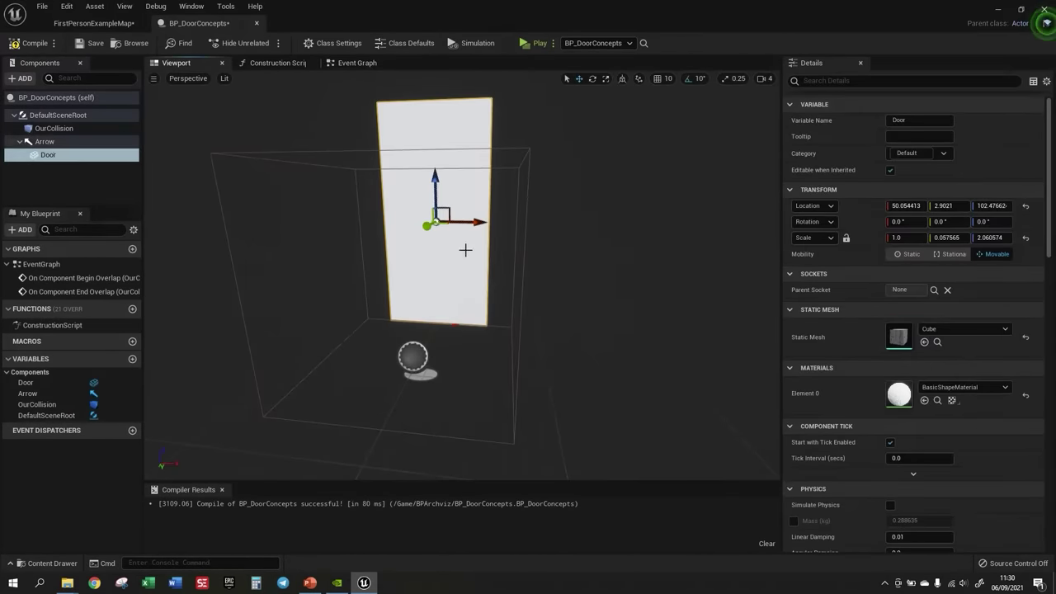
pyautogui.click(44, 141)
pyautogui.click(339, 66)
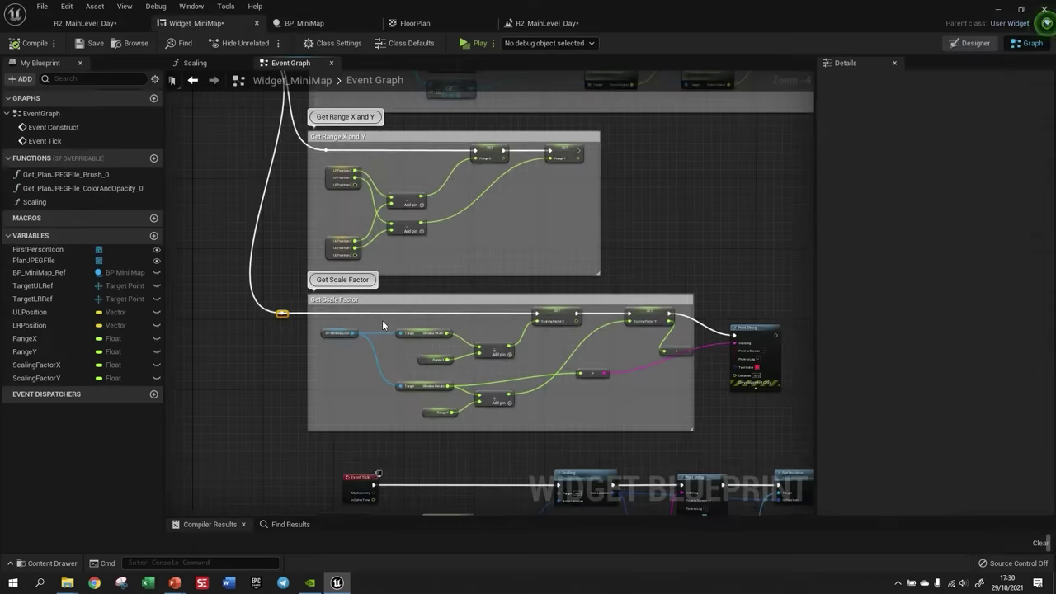
# Step: Place a Delay node on the exec wire before the minimap scale calculation
pyautogui.write('delay')
pyautogui.press('Return')
pyautogui.scroll(2, 375, 295)
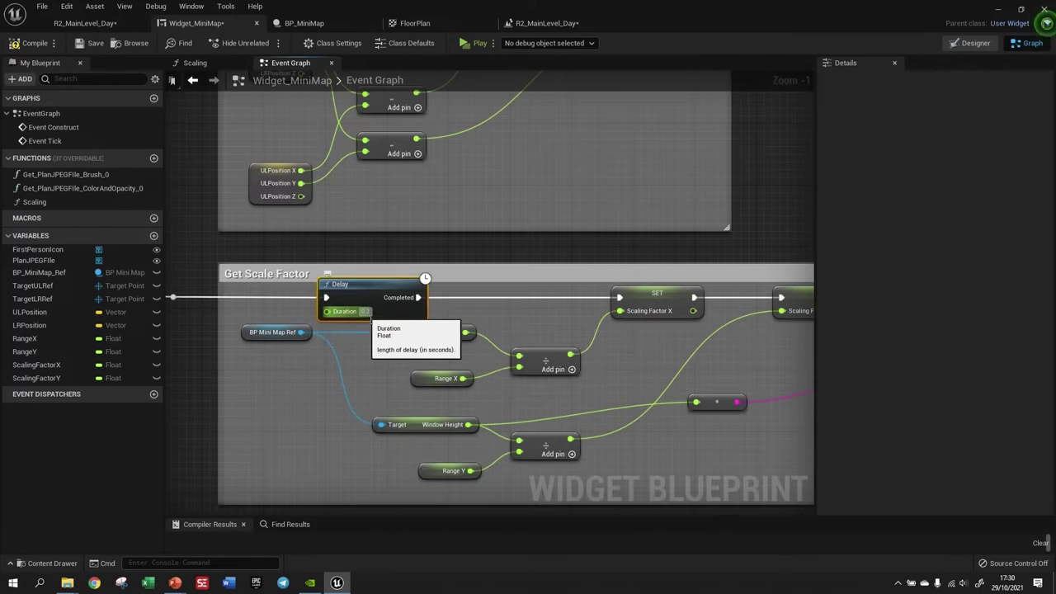
pyautogui.scroll(-2, 375, 254)
pyautogui.scroll(-1, 376, 254)
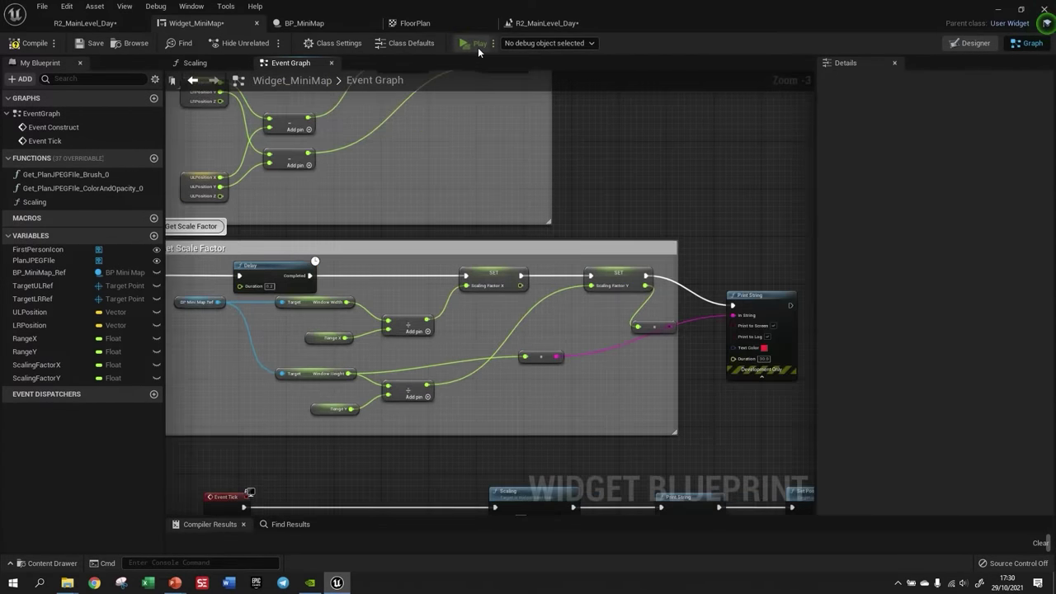
# Step: Preview the level, then connect the converted scale value to Print String in Widget_MiniMap
pyautogui.click(476, 42)
pyautogui.click(827, 103)
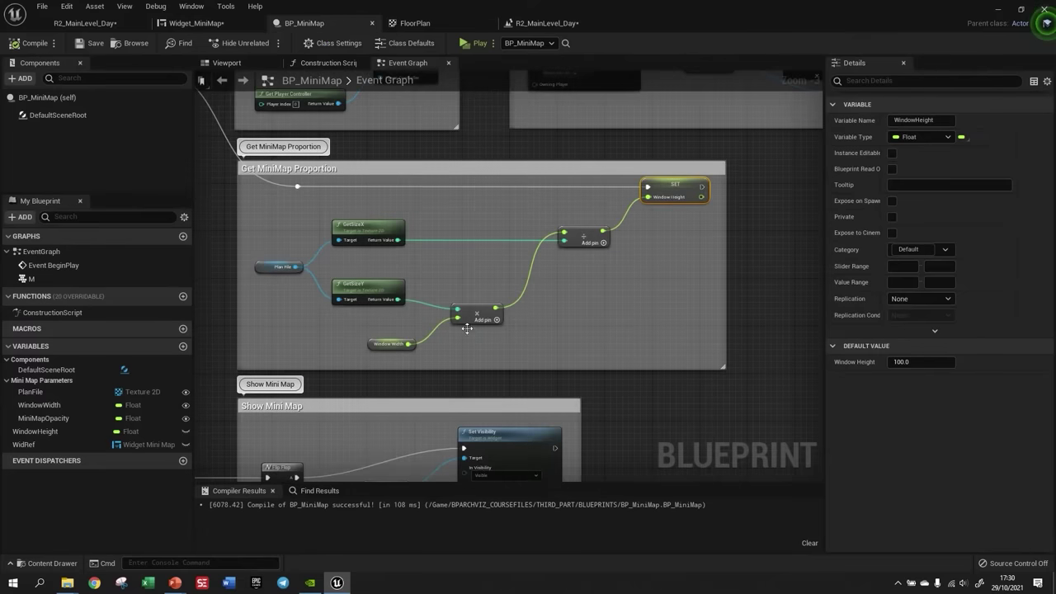
pyautogui.click(203, 27)
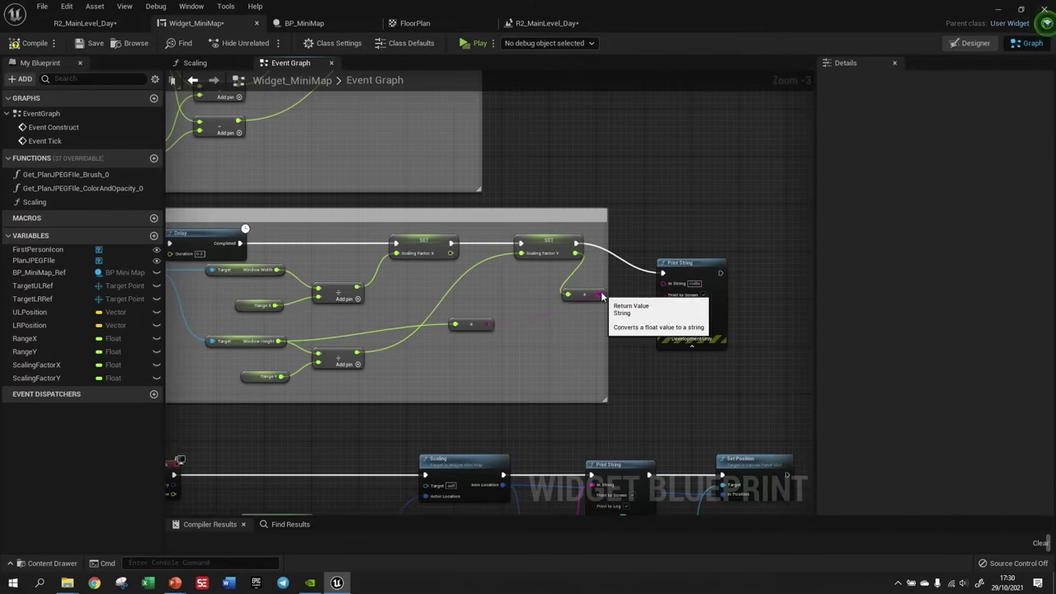
pyautogui.moveTo(602, 296); pyautogui.dragTo(663, 283)
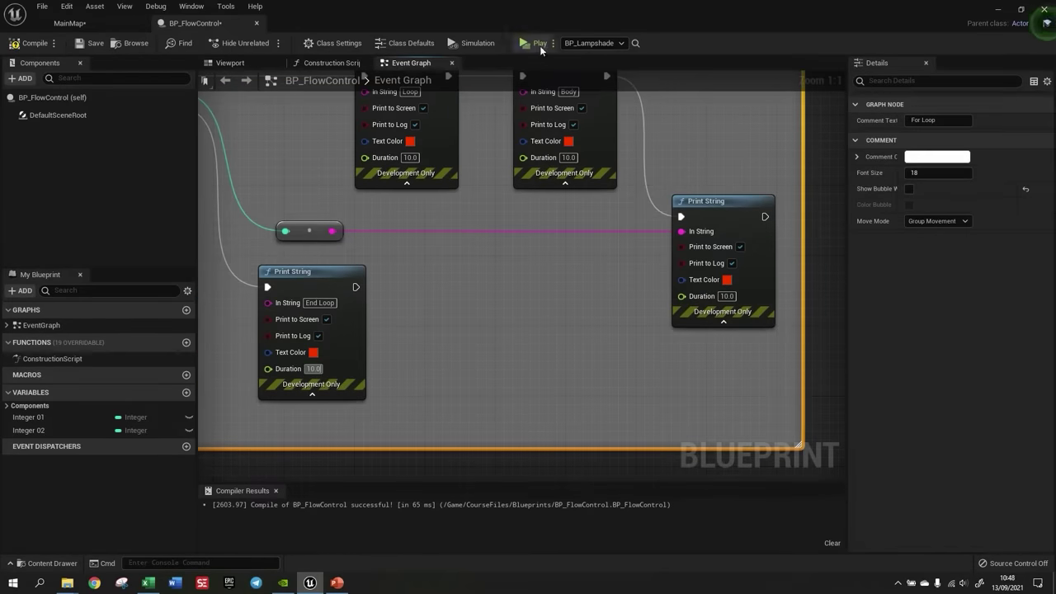
# Step: Run the loop test, then walk away from and back into the trigger boxes to show Hello
pyautogui.click(538, 43)
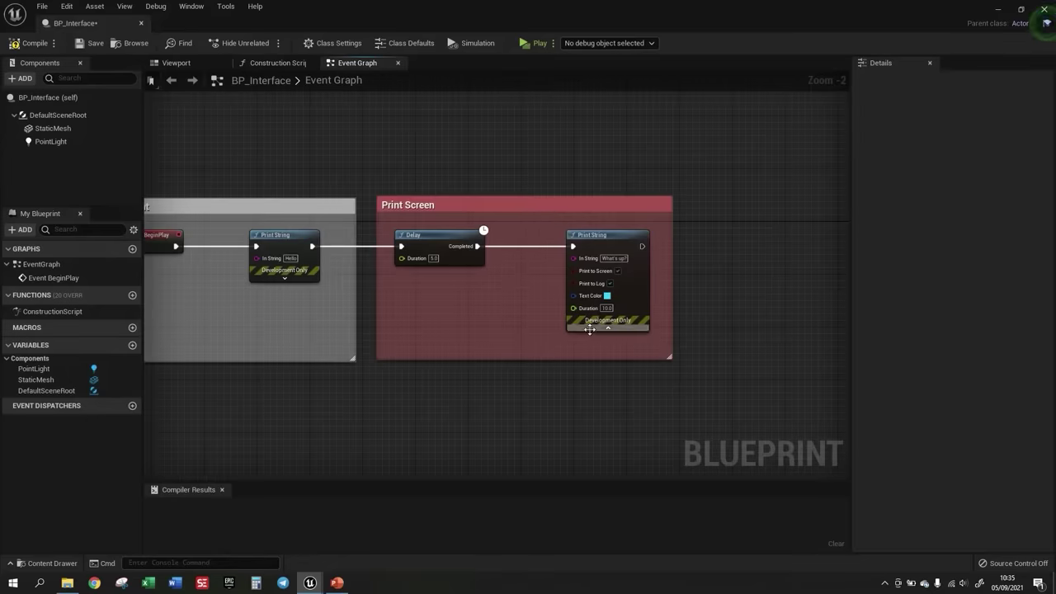
pyautogui.scroll(2, 556, 427)
pyautogui.scroll(2, 475, 305)
pyautogui.click(485, 281)
pyautogui.scroll(5, 485, 281)
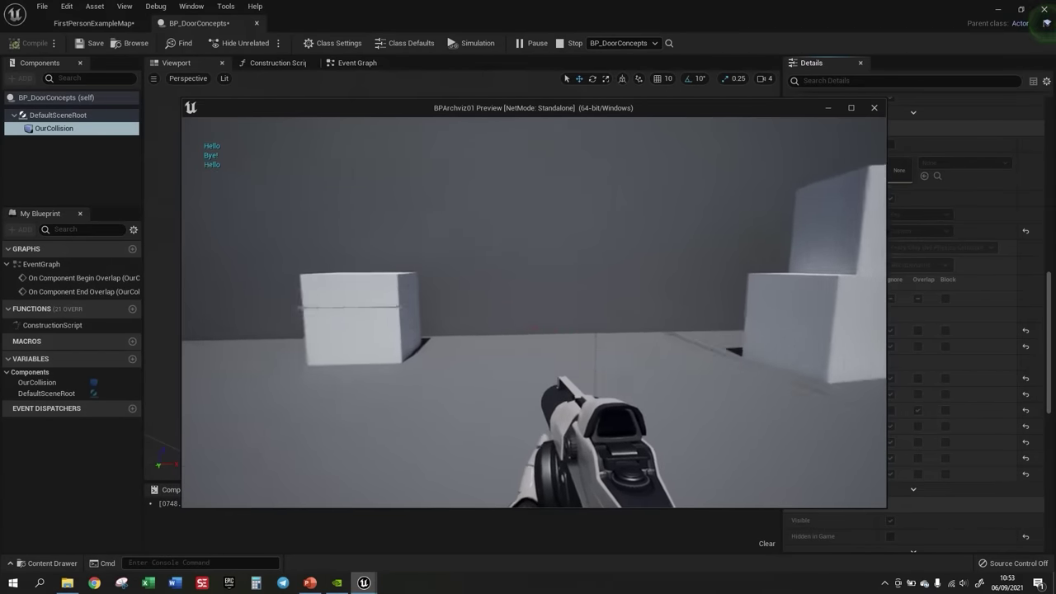
pyautogui.press('w')
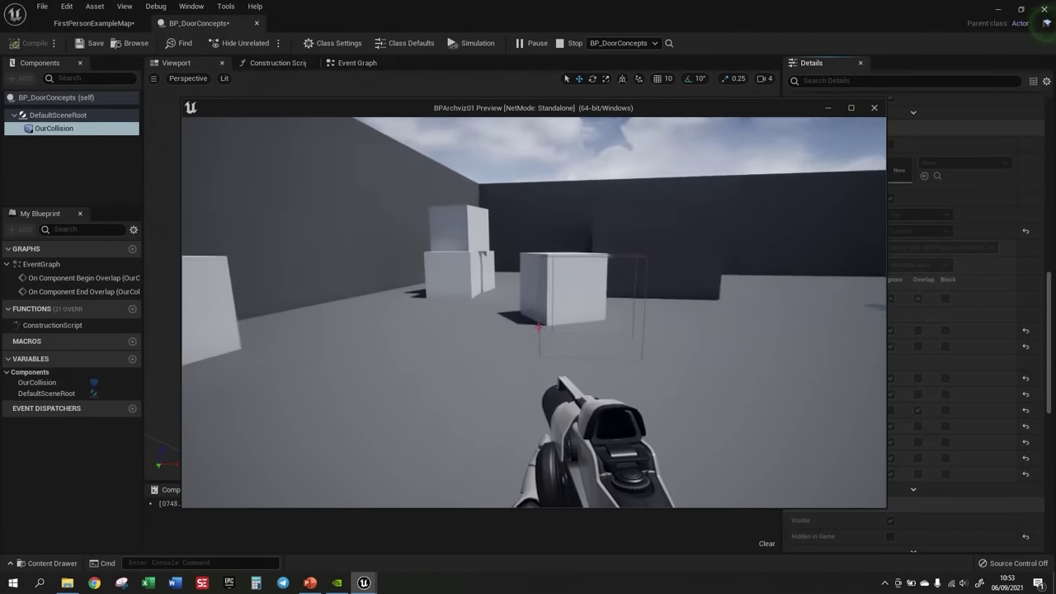
pyautogui.press('w')
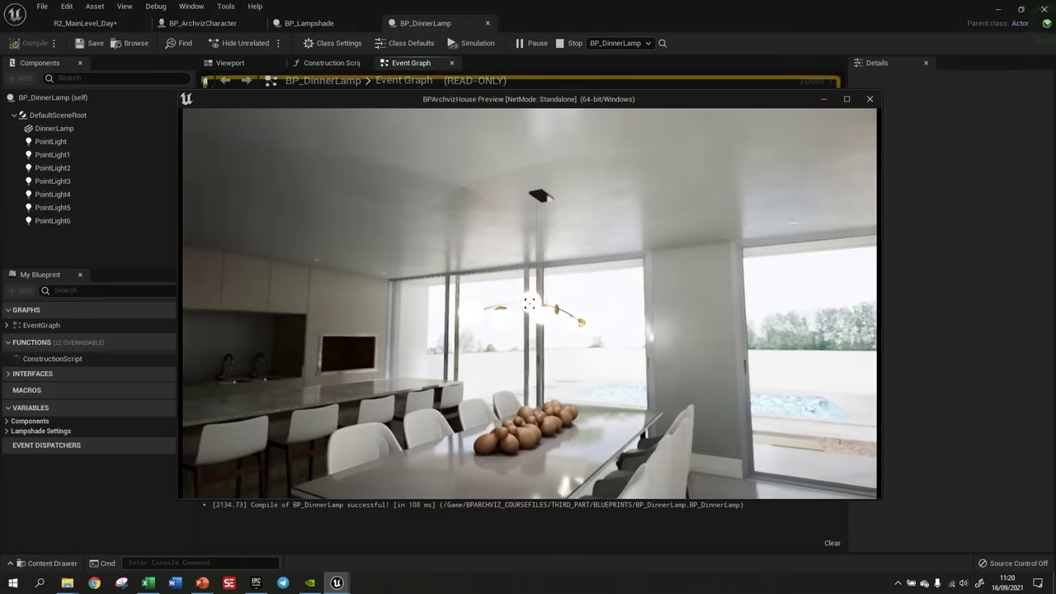
# Step: Circle the hanging dining lamp, turn toward the sofa, then face the dining table
pyautogui.press('a')
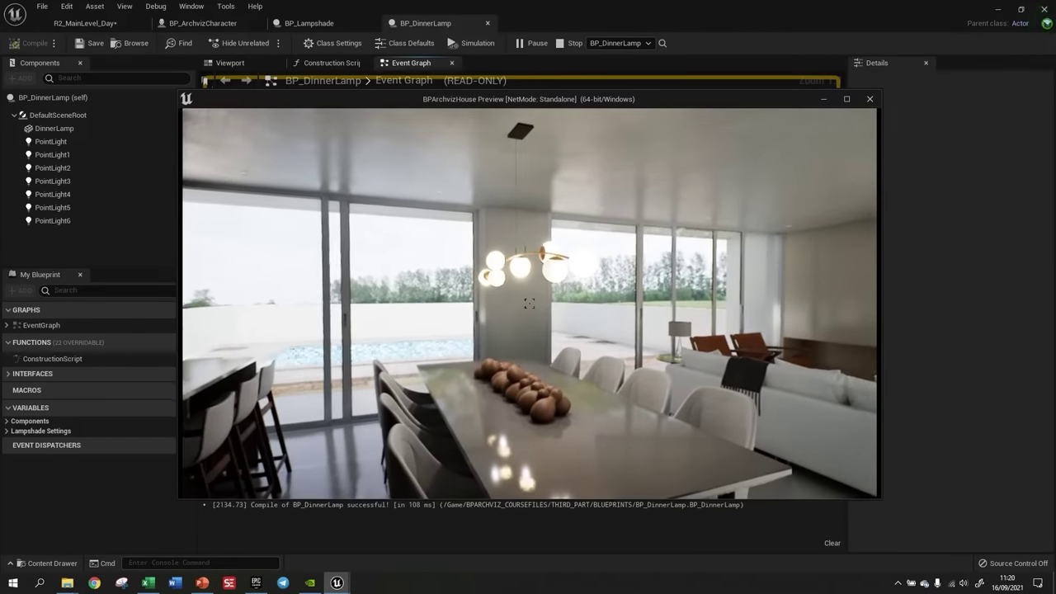
pyautogui.press('w')
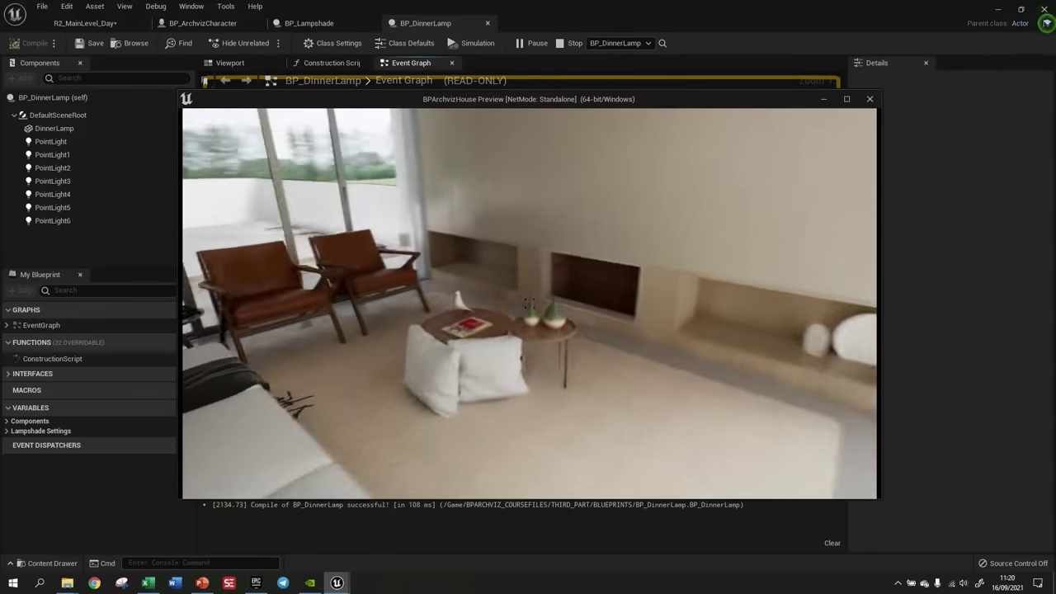
pyautogui.press('w')
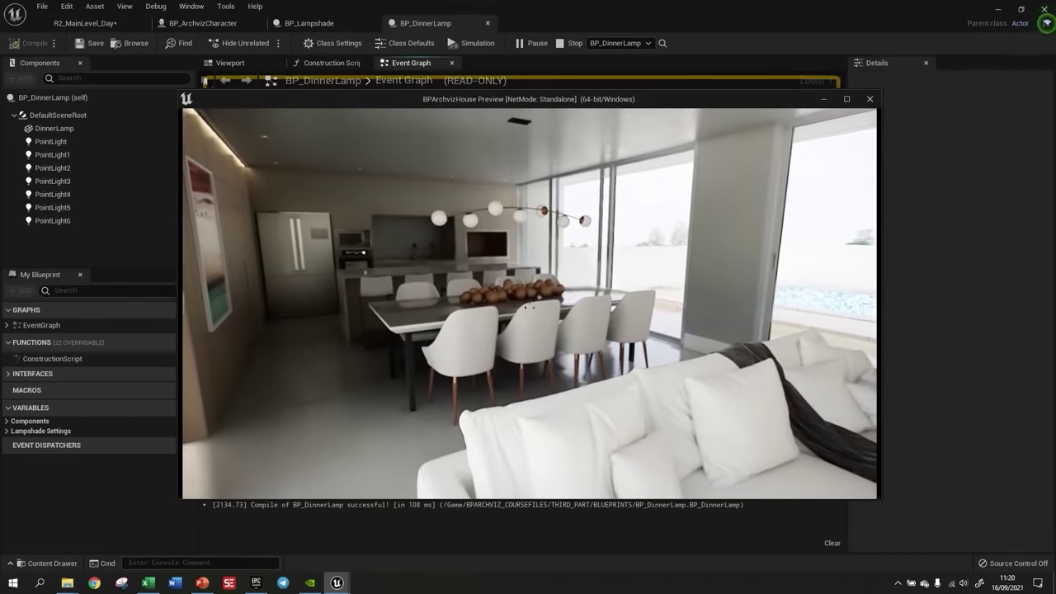